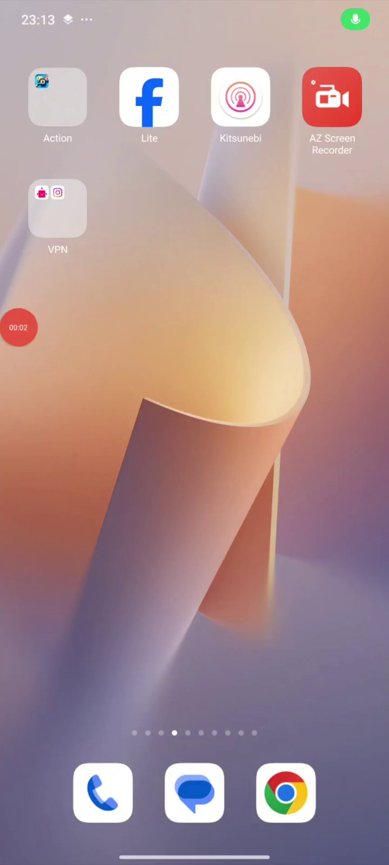
# Step: Swipe through the home pages, close TextNow's app info and the Finance folder, and return to the first page
pyautogui.moveTo(315, 451); pyautogui.dragTo(68, 450)
pyautogui.moveTo(315, 451); pyautogui.dragTo(67, 451)
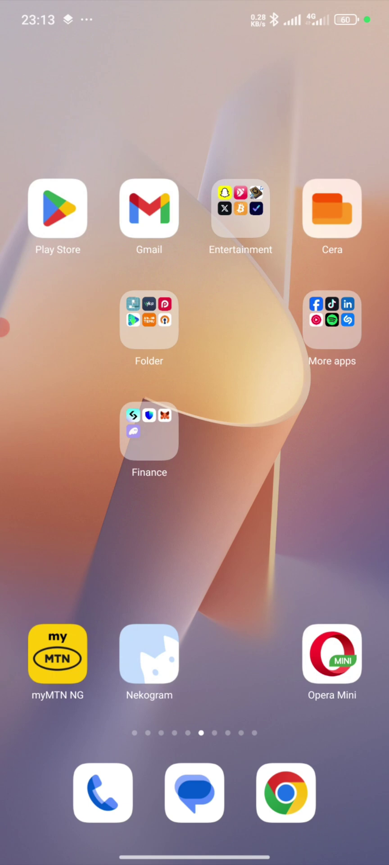
pyautogui.moveTo(316, 451)
pyautogui.mouseDown()
pyautogui.moveTo(68, 450)
pyautogui.moveTo(316, 451)
pyautogui.mouseUp()
pyautogui.moveTo(316, 450); pyautogui.dragTo(68, 450)
pyautogui.moveTo(315, 450); pyautogui.dragTo(67, 450)
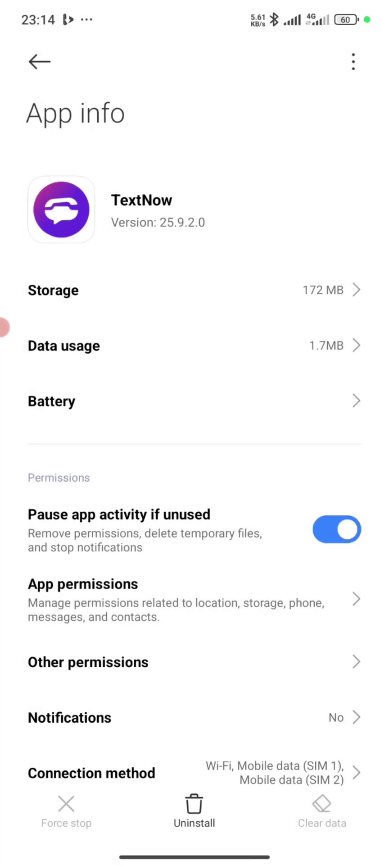
pyautogui.moveTo(3, 432); pyautogui.dragTo(113, 433)
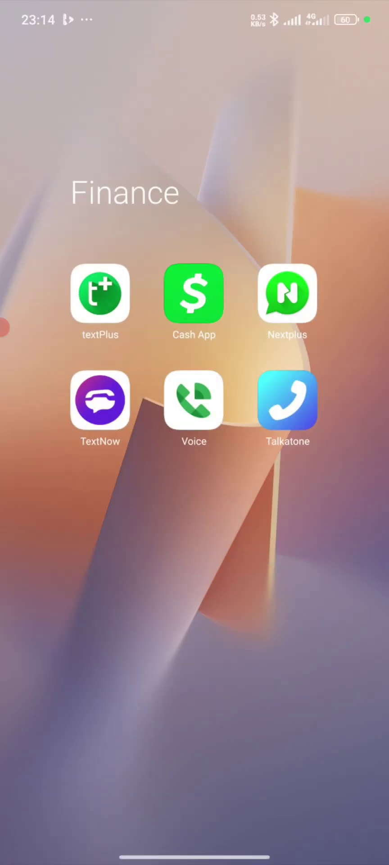
pyautogui.moveTo(3, 433); pyautogui.dragTo(113, 433)
pyautogui.moveTo(195, 856); pyautogui.dragTo(195, 631)
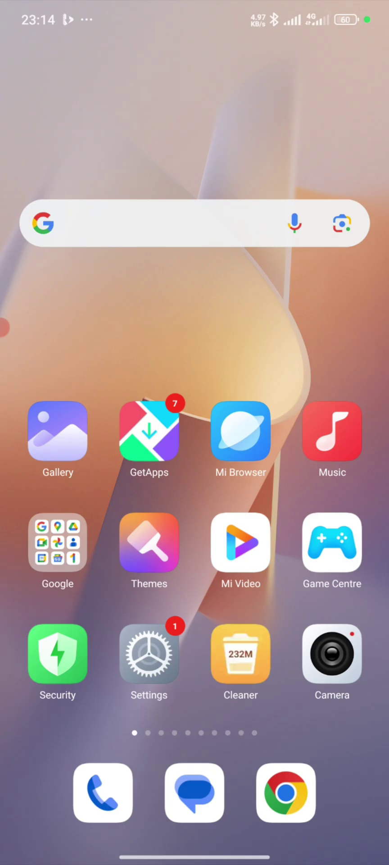
# Step: Open the 10proxy.com dashboard in Chrome from the address bar suggestion
pyautogui.click(285, 793)
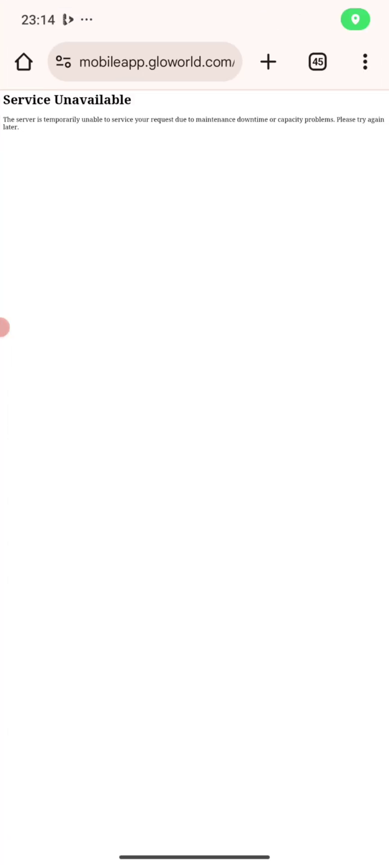
pyautogui.click(144, 62)
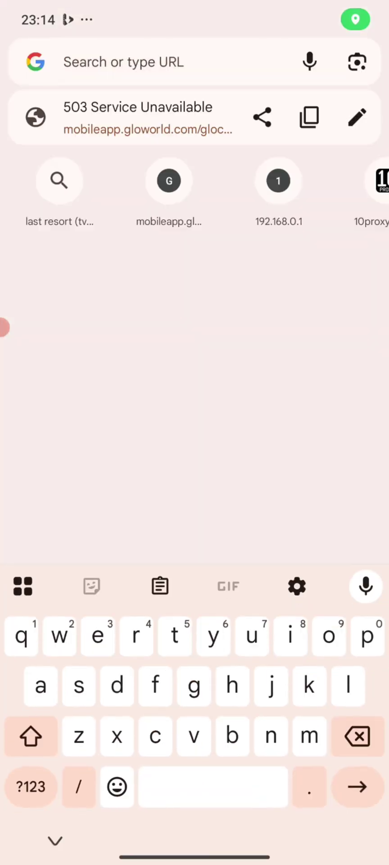
pyautogui.click(382, 180)
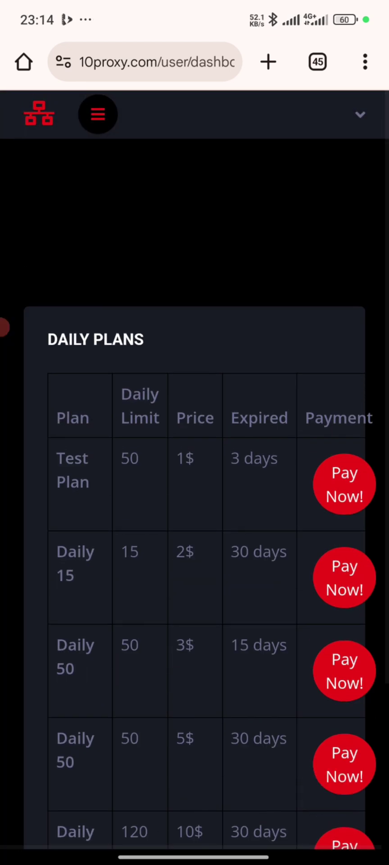
# Step: Reveal the first United States proxy address on the 10proxy dashboard
pyautogui.click(97, 114)
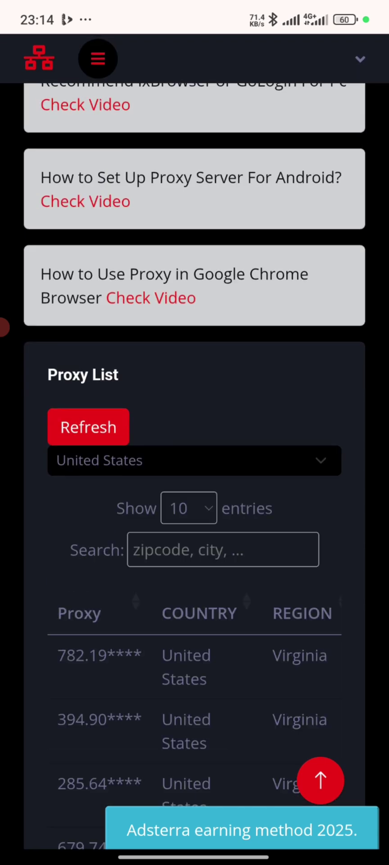
pyautogui.scroll(-5, 195, 451)
pyautogui.scroll(-5, 195, 451)
pyautogui.hscroll(2, 195, 450)
pyautogui.hscroll(5, 194, 451)
pyautogui.hscroll(-7, 195, 451)
pyautogui.click(99, 165)
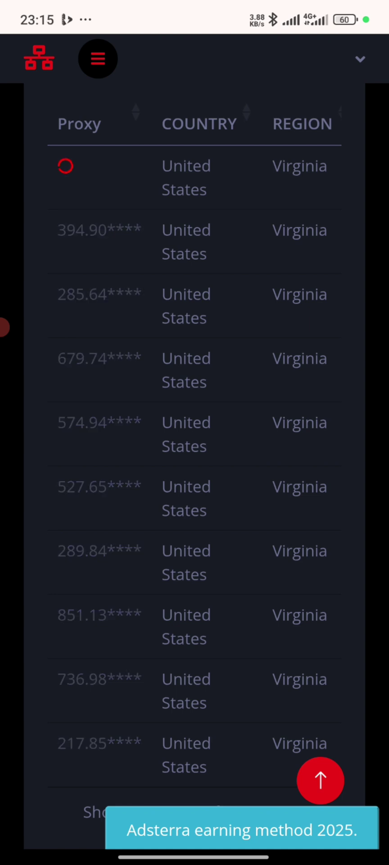
pyautogui.scroll(1, 194, 451)
pyautogui.scroll(2, 194, 451)
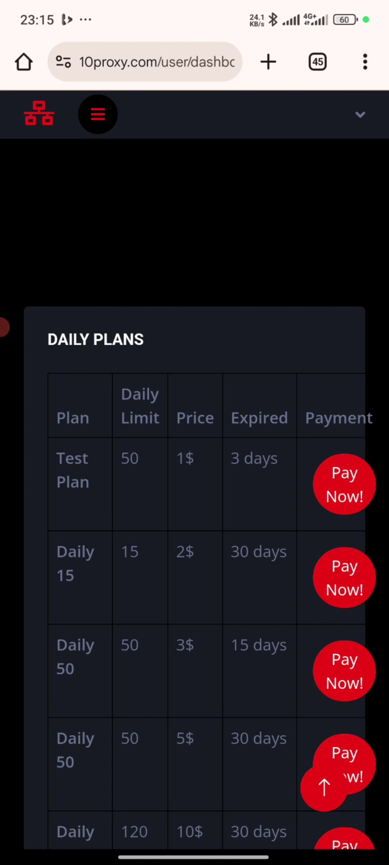
# Step: Go to the 10proxy Proxy page and reveal its first United States proxy
pyautogui.click(98, 114)
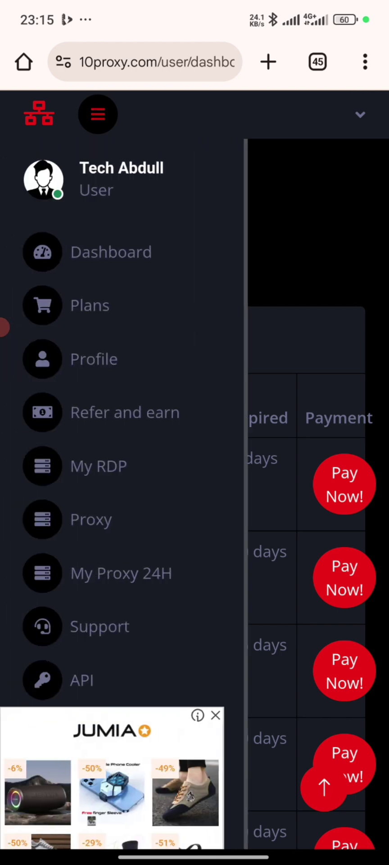
pyautogui.click(91, 519)
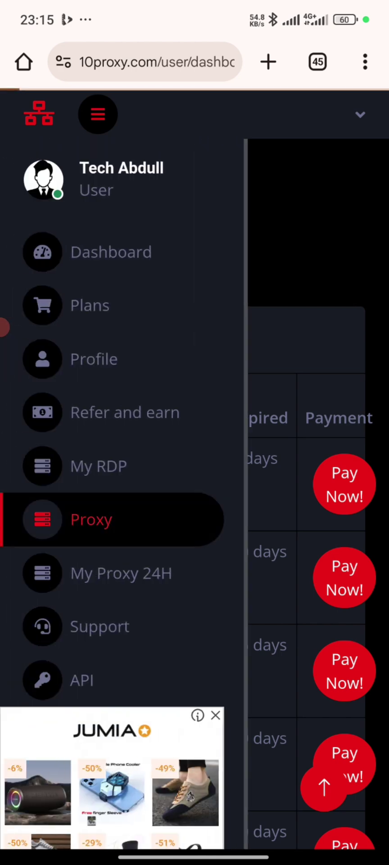
pyautogui.scroll(-10, 194, 450)
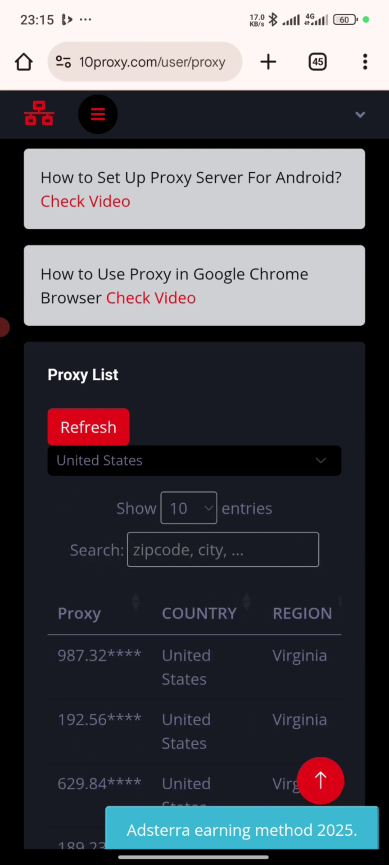
pyautogui.hscroll(5, 194, 676)
pyautogui.hscroll(-5, 194, 676)
pyautogui.scroll(-3, 193, 496)
pyautogui.click(99, 535)
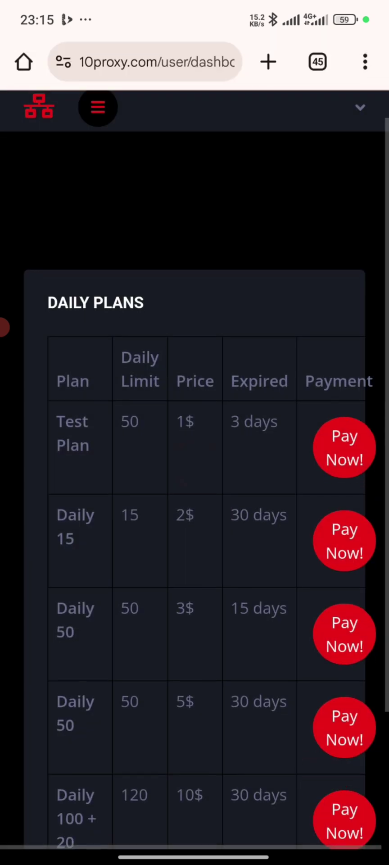
pyautogui.scroll(-10, 195, 450)
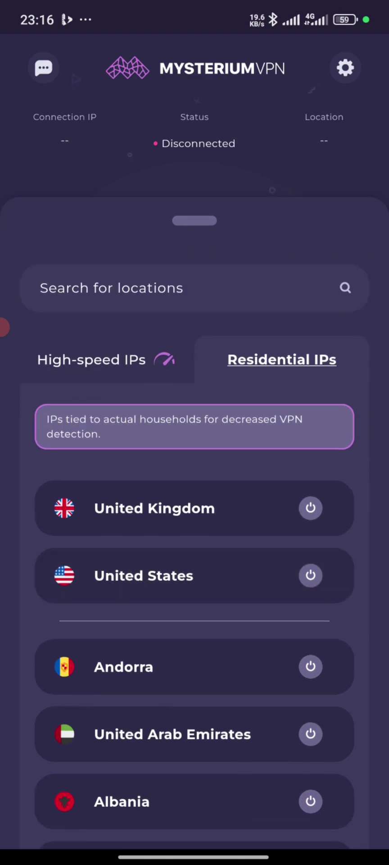
# Step: Connect Mysterium VPN to a United States location, then swipe up to the home screen
pyautogui.click(228, 575)
pyautogui.moveTo(195, 221); pyautogui.dragTo(194, 506)
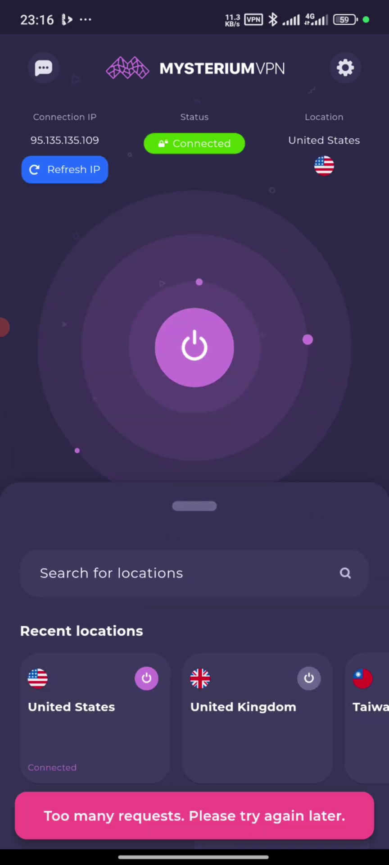
pyautogui.click(195, 347)
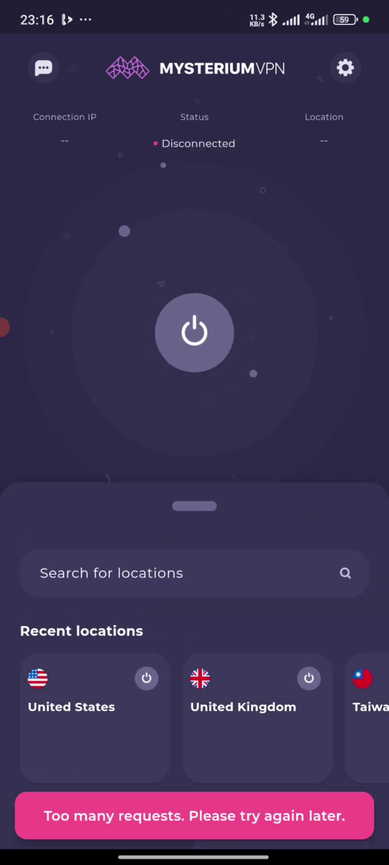
pyautogui.click(194, 332)
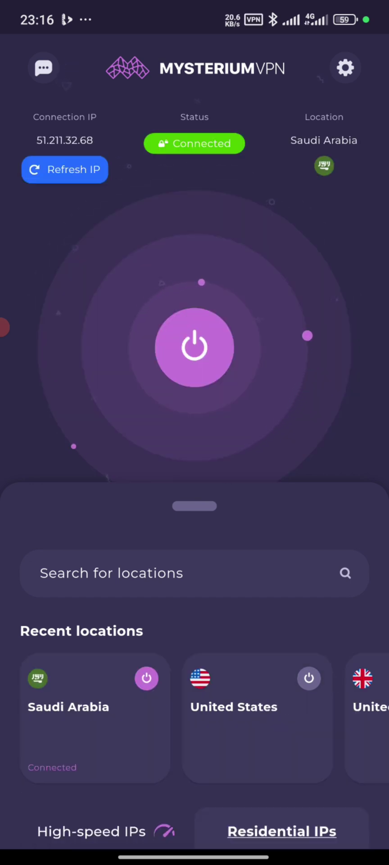
pyautogui.click(309, 678)
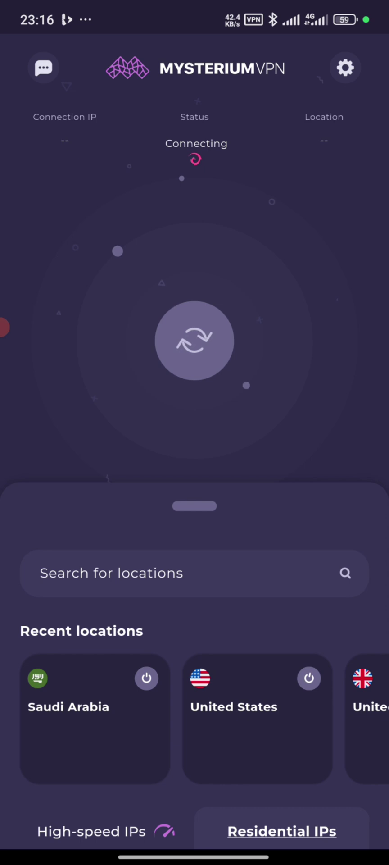
pyautogui.moveTo(194, 506); pyautogui.dragTo(195, 791)
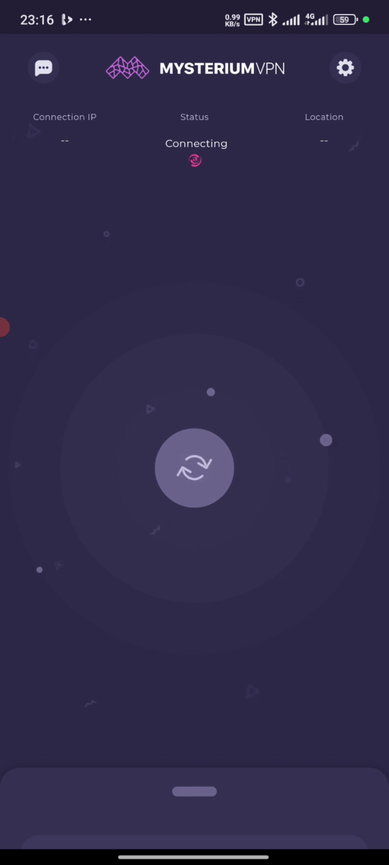
pyautogui.click(4, 328)
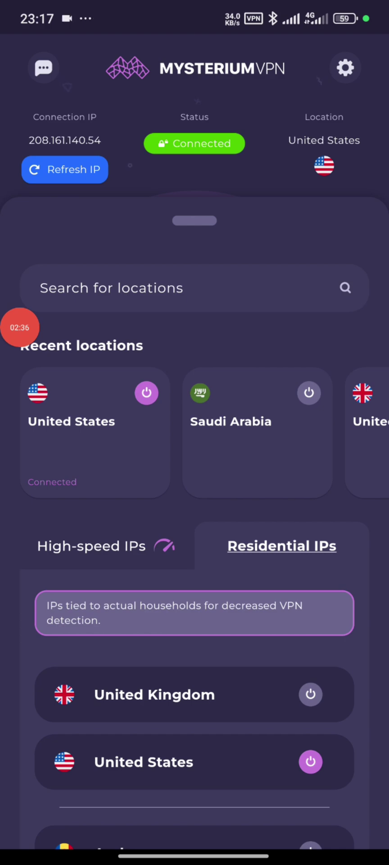
pyautogui.moveTo(195, 856); pyautogui.dragTo(195, 585)
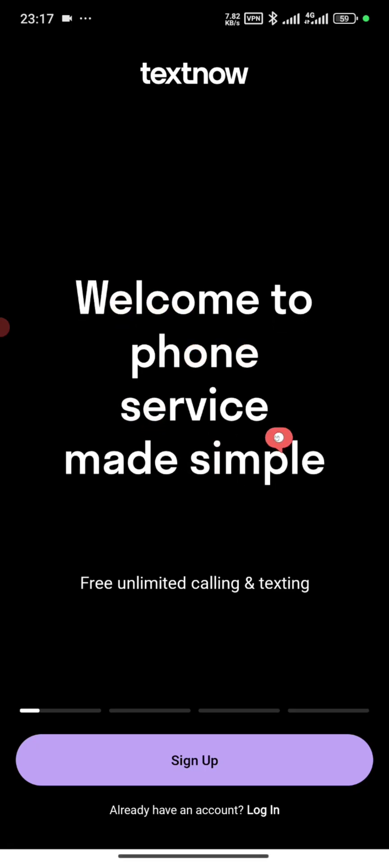
# Step: Choose Sign Up with Google in TextNow, retrying once, and dismiss the Google account list
pyautogui.click(194, 761)
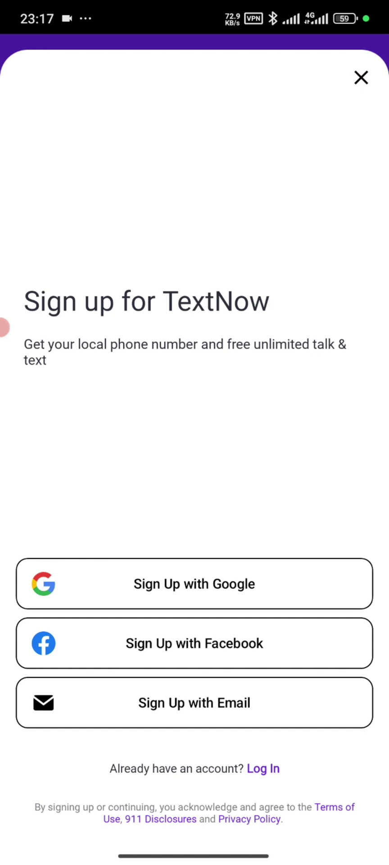
pyautogui.click(195, 584)
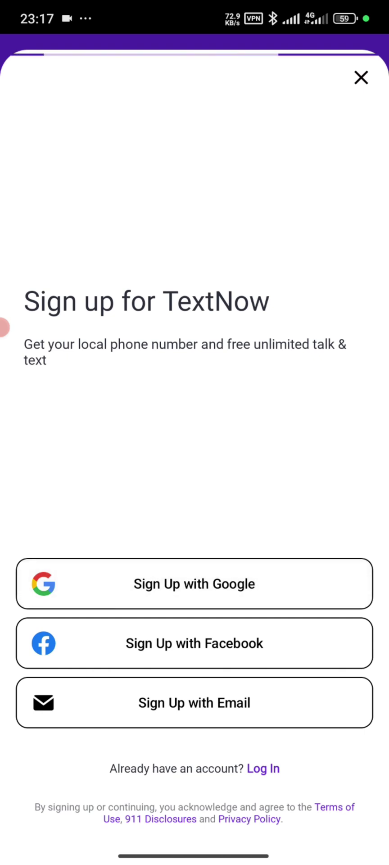
pyautogui.click(194, 584)
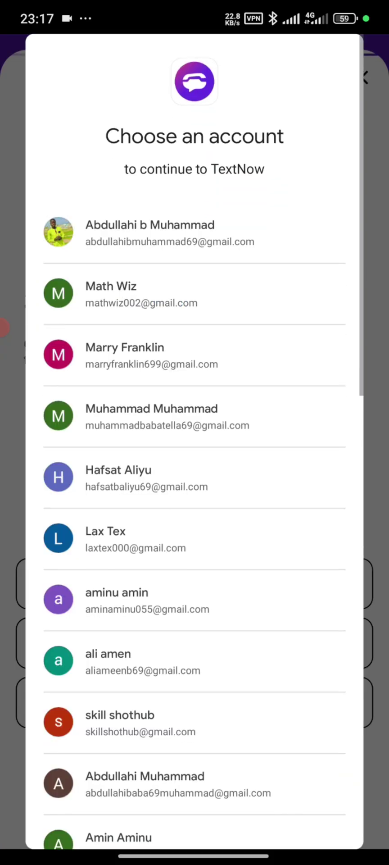
pyautogui.scroll(-15, 194, 441)
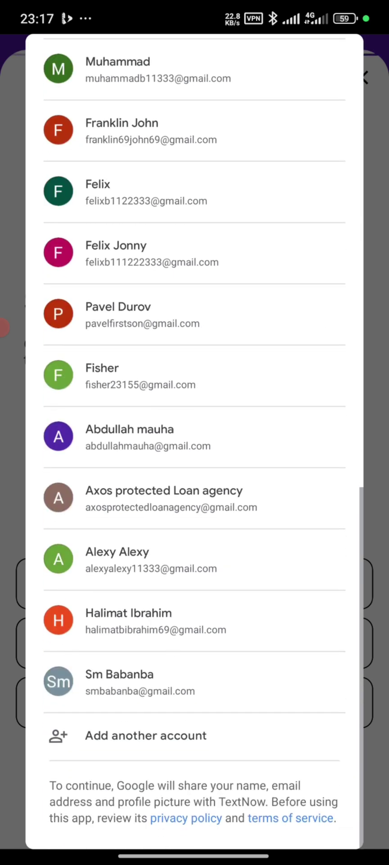
pyautogui.scroll(2, 195, 442)
pyautogui.scroll(1, 194, 441)
pyautogui.scroll(2, 195, 441)
pyautogui.press('Escape')
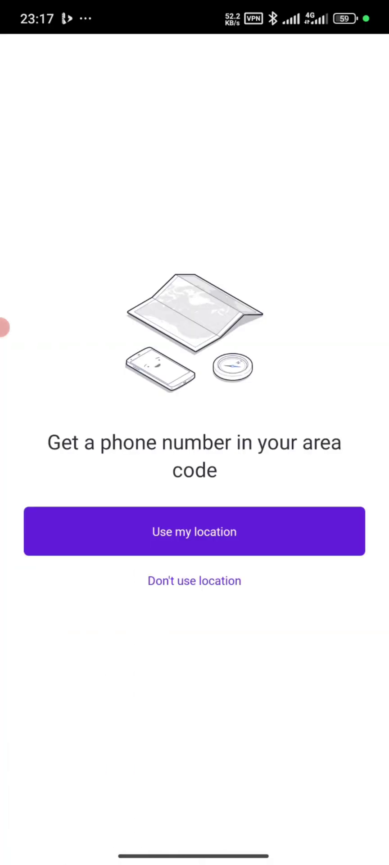
# Step: Enter area code 205 instead of using location, and turn on Do Not Disturb
pyautogui.click(195, 581)
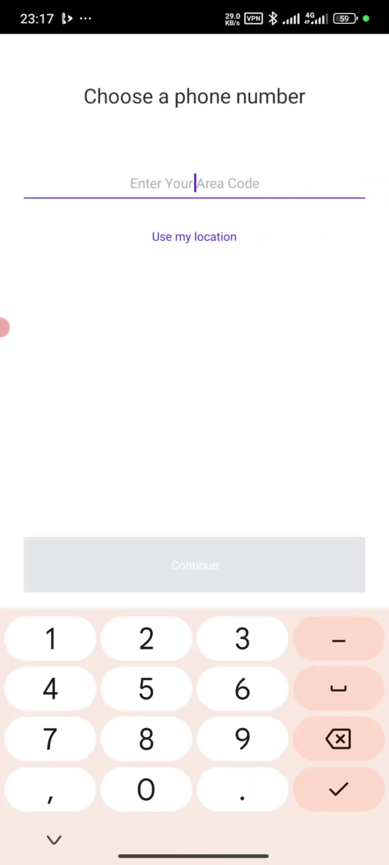
pyautogui.write('205')
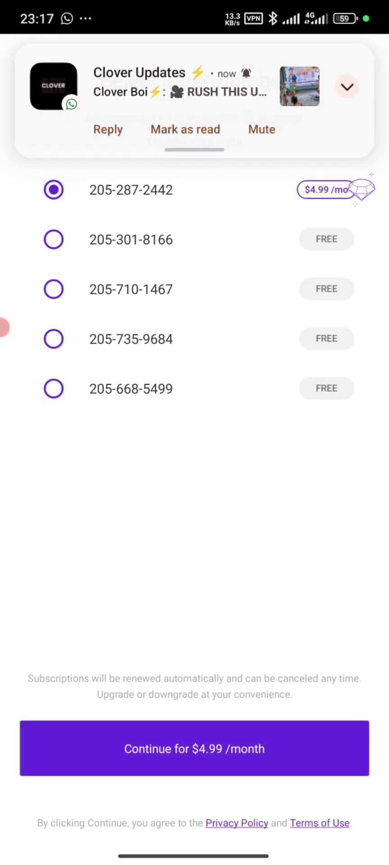
pyautogui.moveTo(194, 94); pyautogui.dragTo(329, 94)
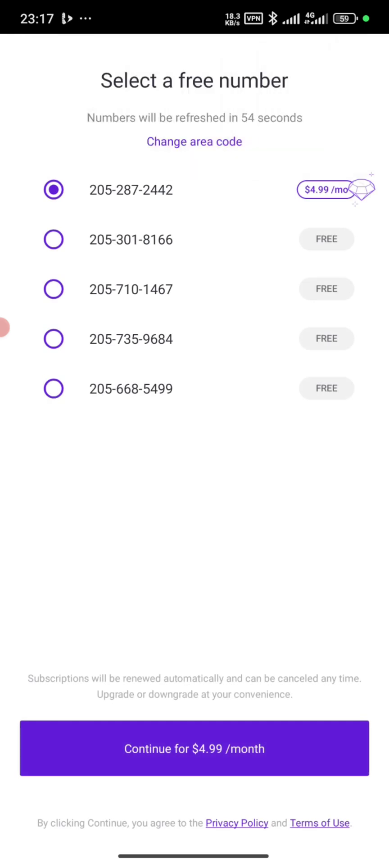
pyautogui.moveTo(293, 9); pyautogui.dragTo(293, 360)
pyautogui.click(324, 673)
pyautogui.click(2, 327)
pyautogui.click(130, 239)
pyautogui.click(131, 190)
pyautogui.click(130, 289)
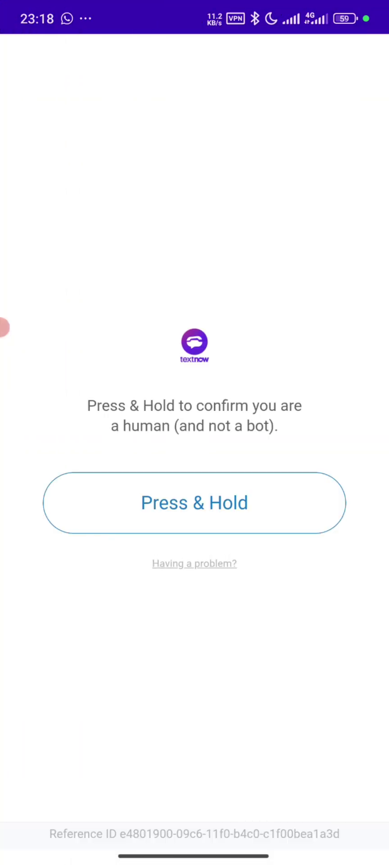
pyautogui.moveTo(195, 503); pyautogui.dragTo(195, 503)
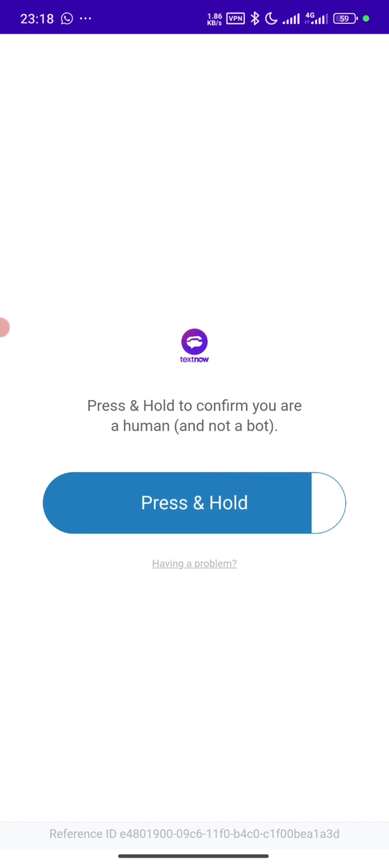
pyautogui.moveTo(194, 502); pyautogui.dragTo(194, 503)
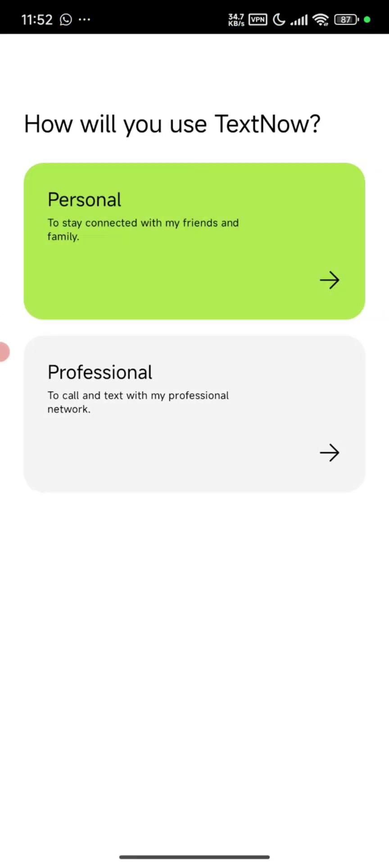
pyautogui.click(194, 241)
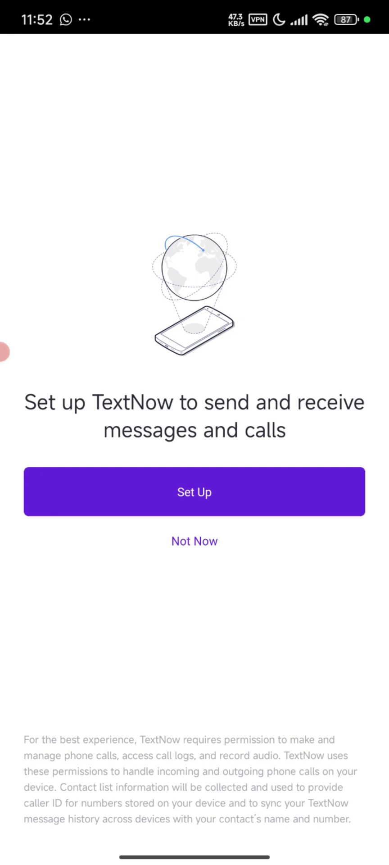
pyautogui.click(195, 542)
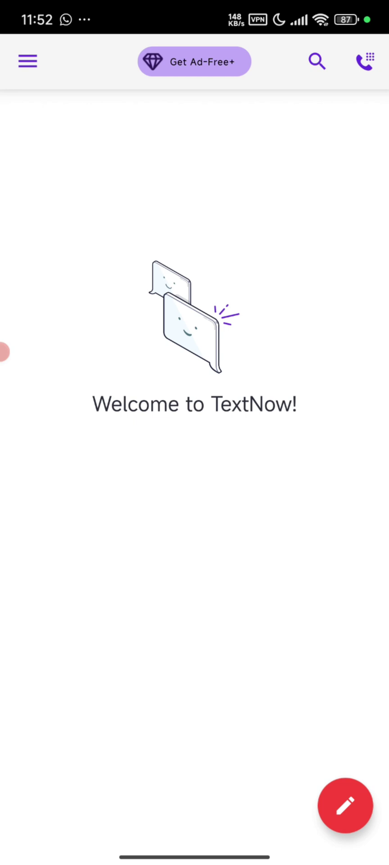
pyautogui.moveTo(2, 351); pyautogui.dragTo(135, 351)
pyautogui.moveTo(3, 349); pyautogui.dragTo(58, 353)
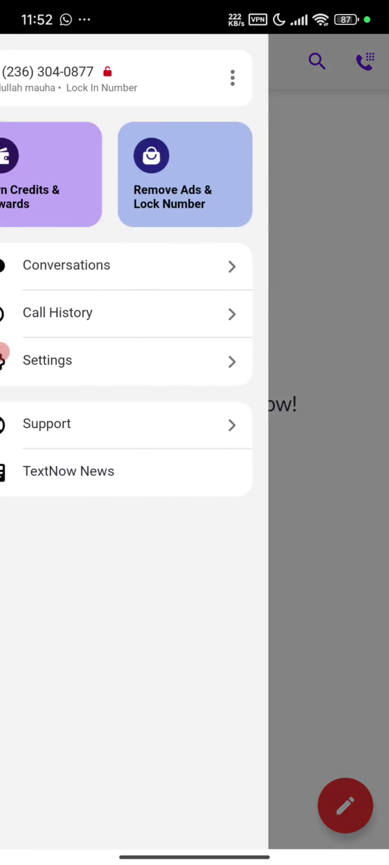